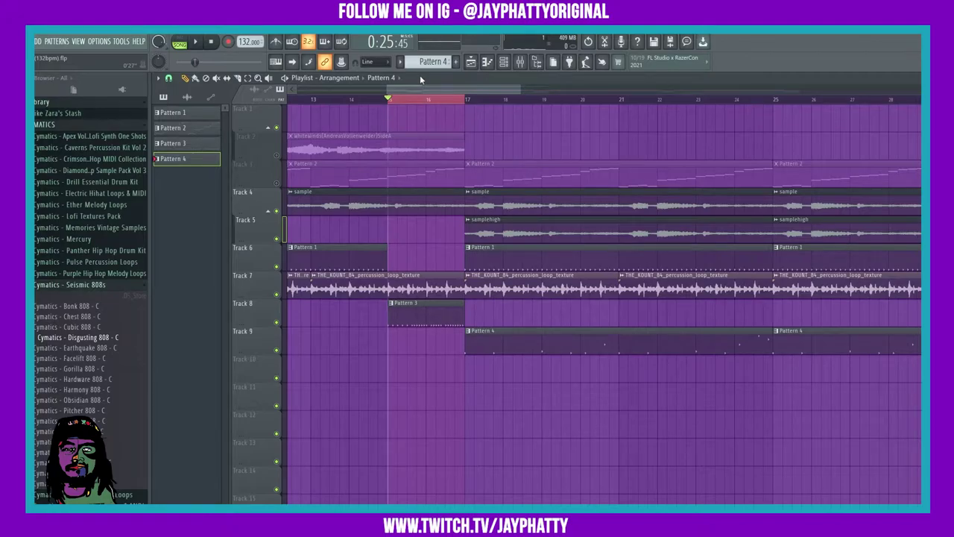
Show the mixer at a taller size and play the looped section once.
click(521, 62)
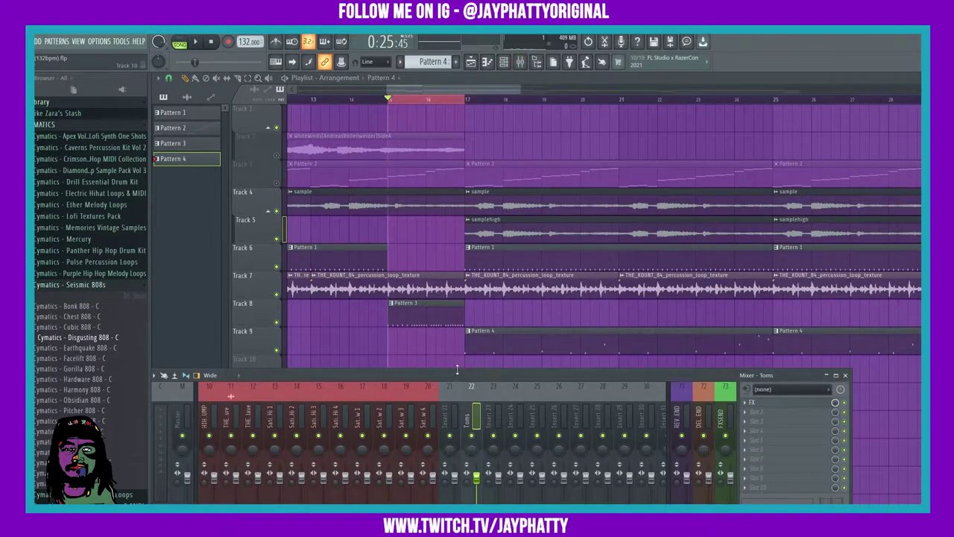
drag(454, 373, 457, 351)
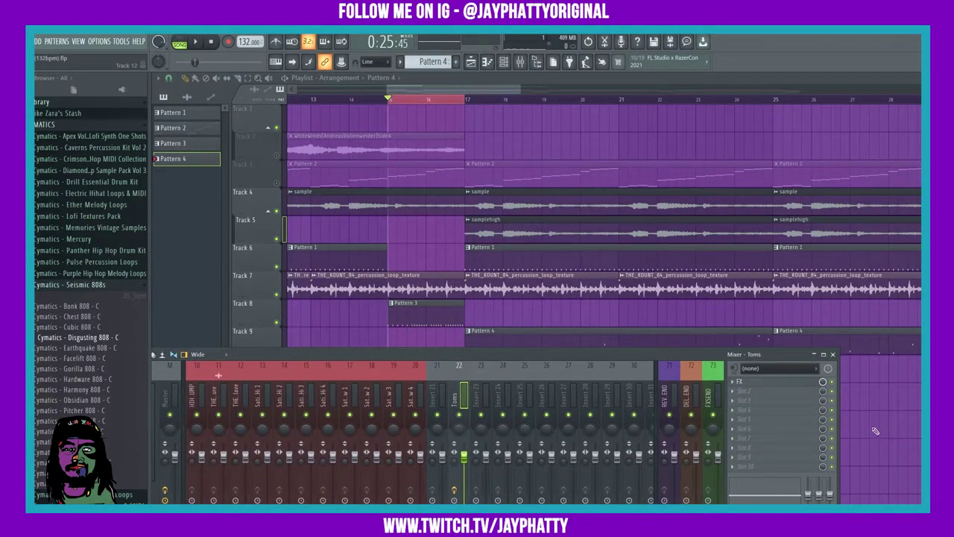
click(198, 42)
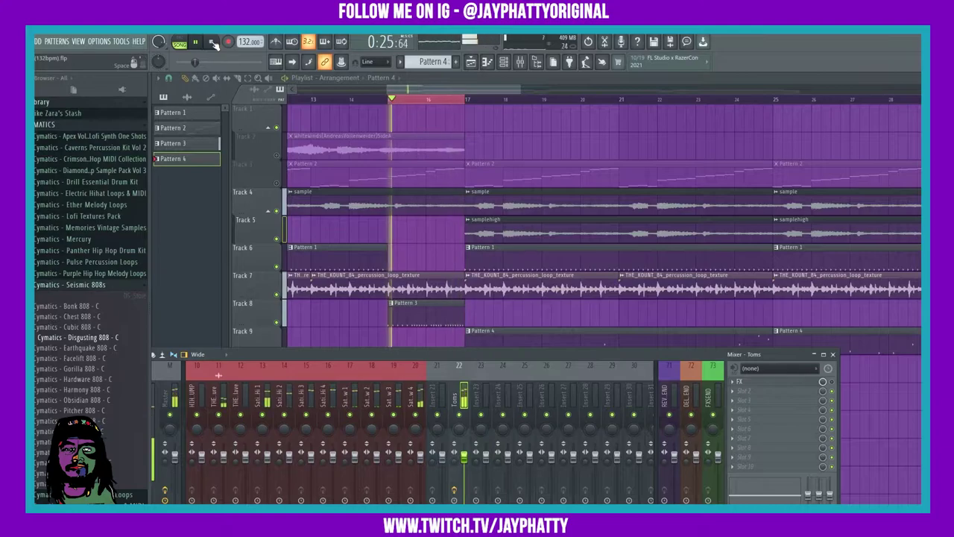
click(213, 43)
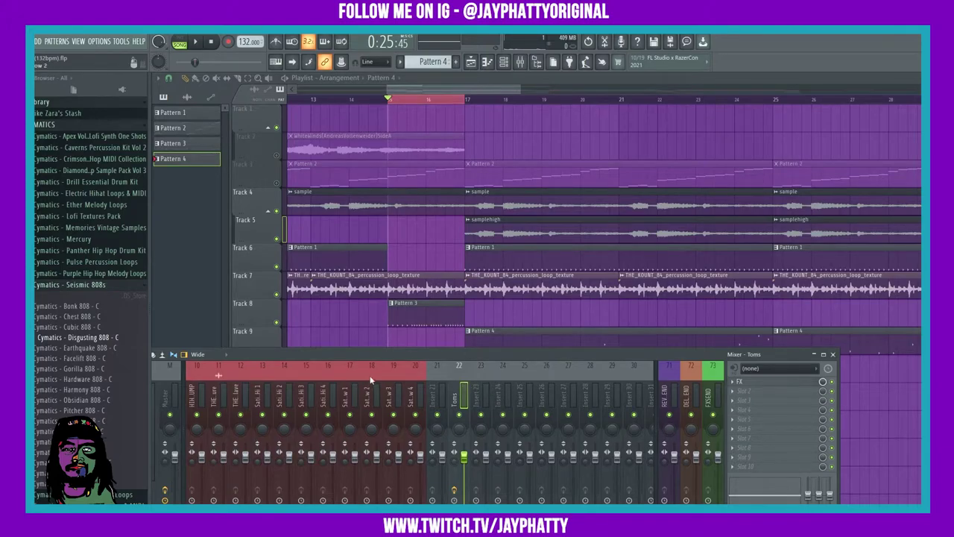
Scroll across the mixer and select the Toms insert.
scroll(348, 382, left, 6)
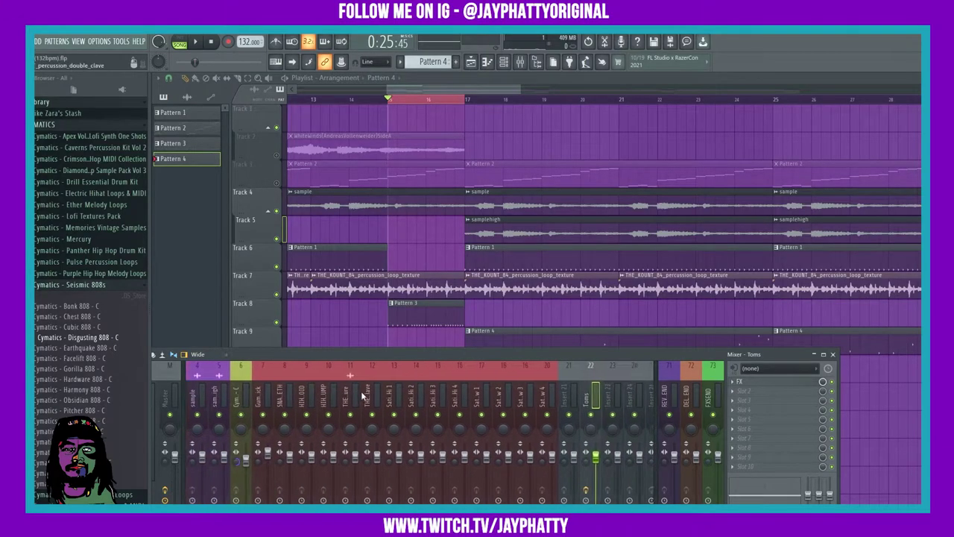
drag(383, 392, 484, 400)
scroll(486, 400, right, 3)
scroll(486, 400, right, 1)
click(524, 395)
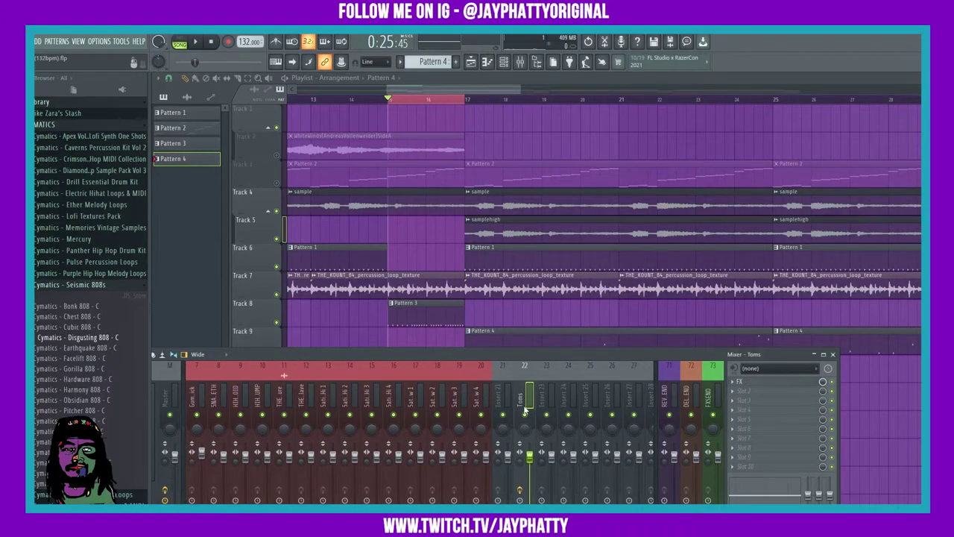
Load Effector on the Toms insert and audition its Grain, Vox and Ring modes.
click(751, 399)
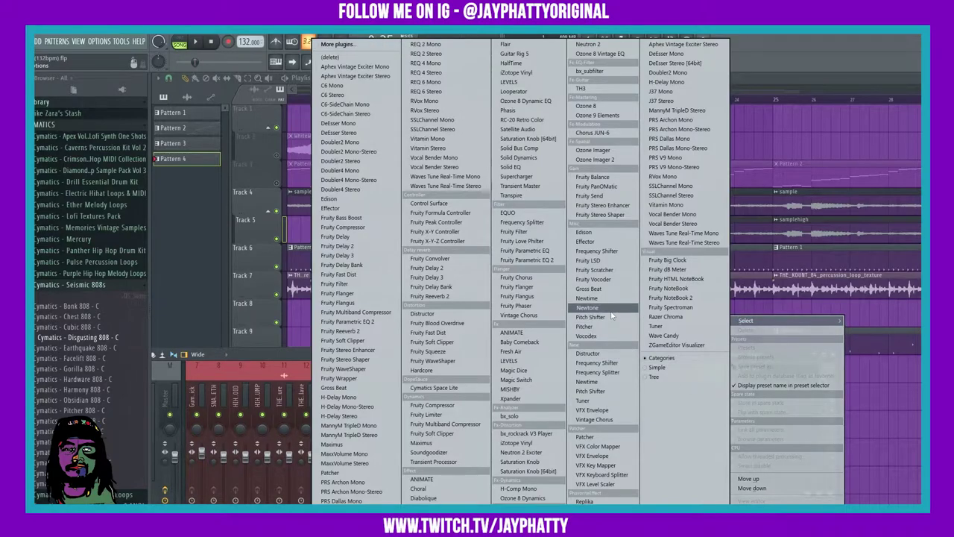
click(608, 242)
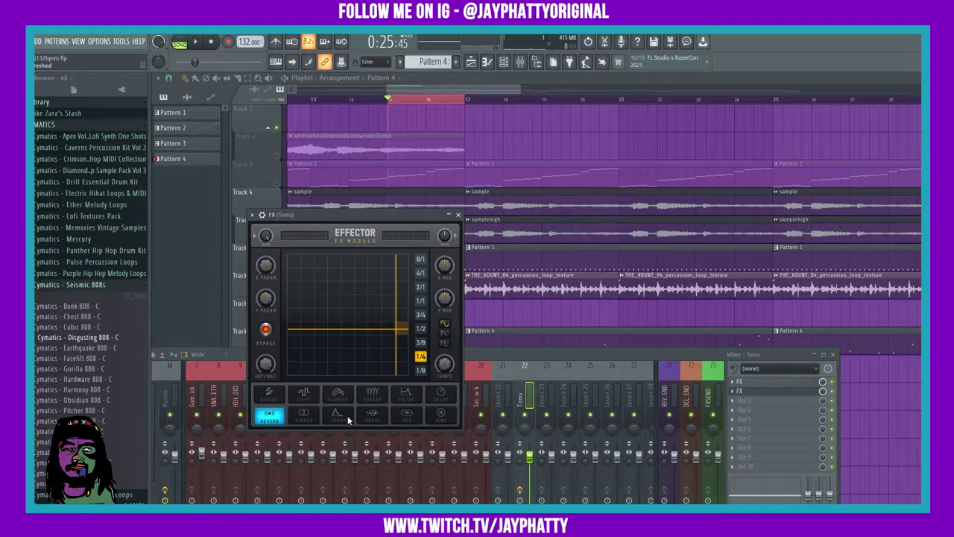
click(372, 415)
click(406, 415)
click(441, 415)
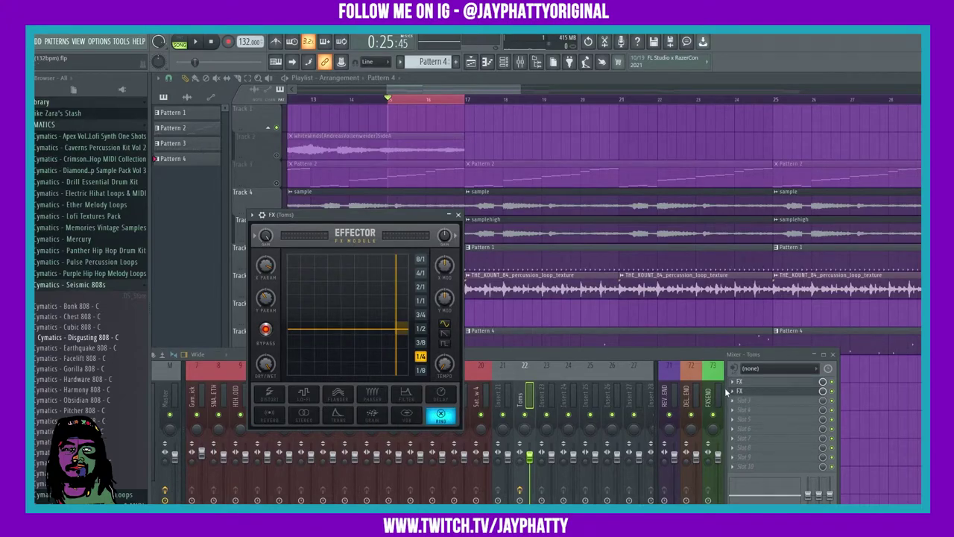
Delete that Effector and load a fresh Effector on the Toms insert in Stereo mode.
right_click(727, 391)
click(753, 317)
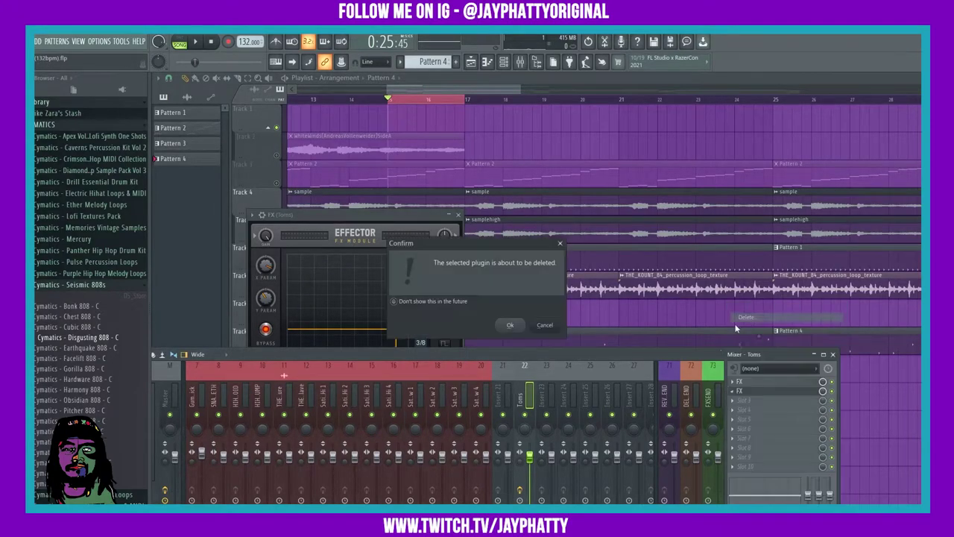
click(498, 324)
click(744, 383)
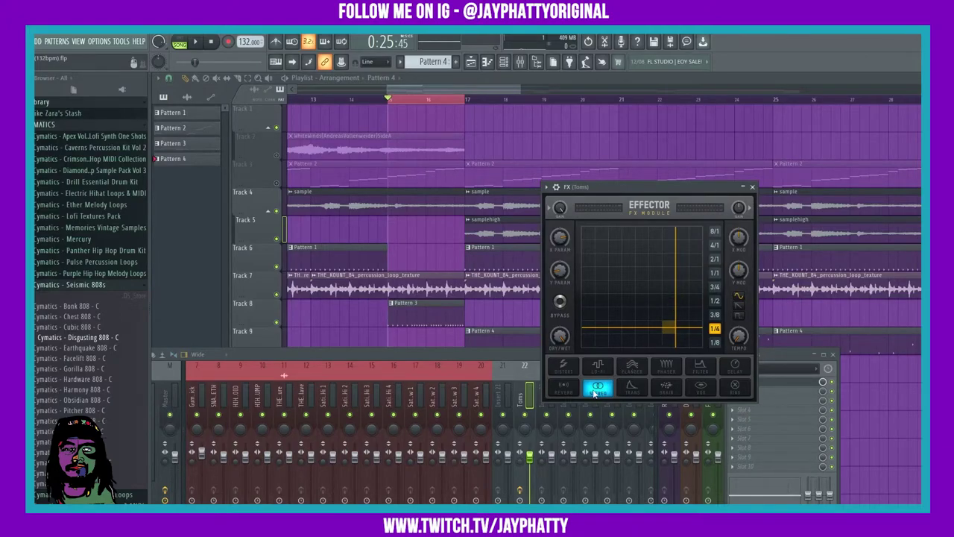
Toggle Effector's bypass on and off, then move the XY pad point.
click(561, 302)
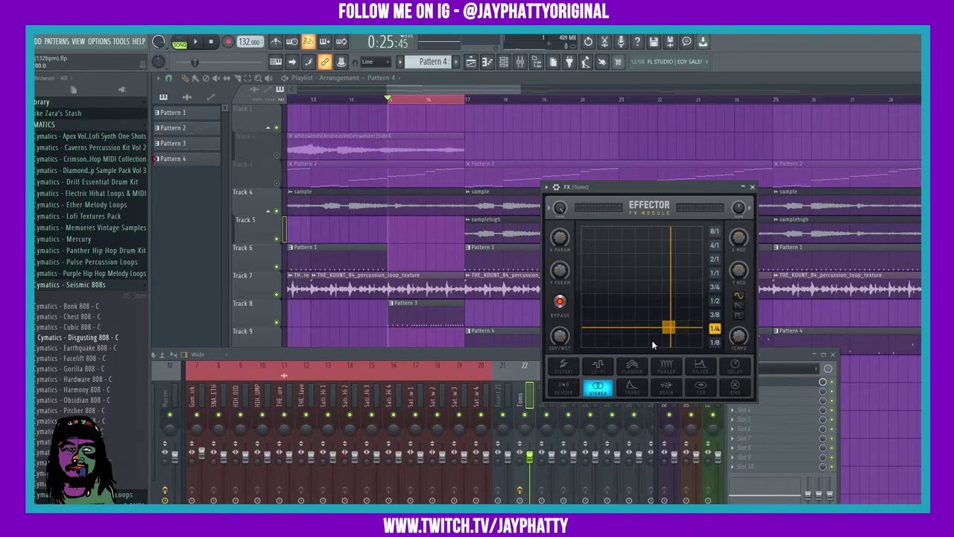
click(560, 302)
click(668, 325)
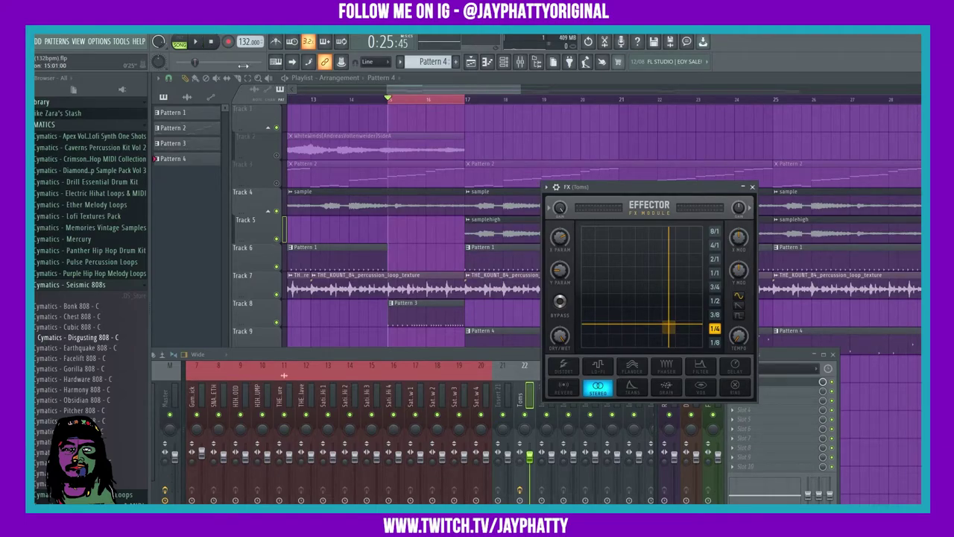
Sweep the XY pad during playback, then leave the point down and to the right.
click(200, 42)
click(676, 291)
drag(676, 291, 656, 298)
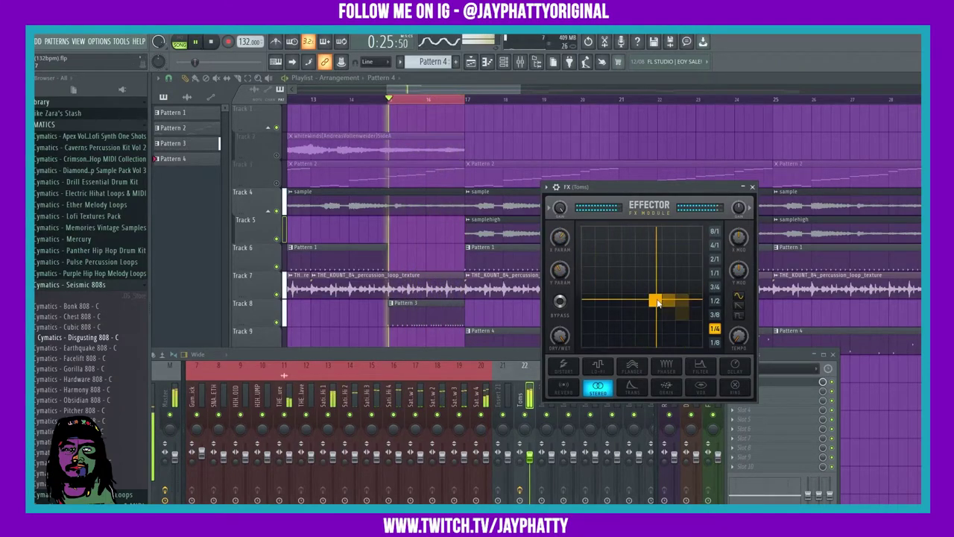
click(211, 42)
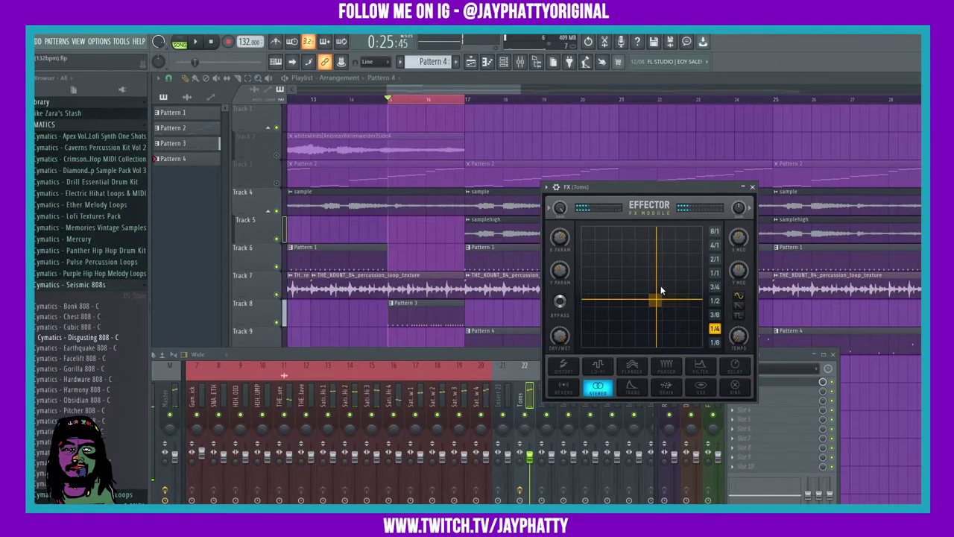
drag(641, 273, 672, 332)
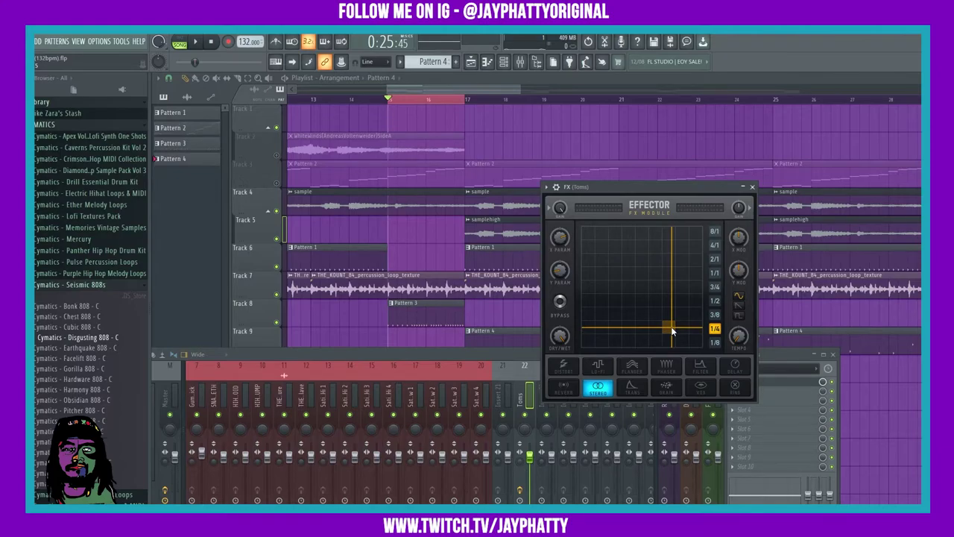
Place a new Pattern 5 clip on Track 10 and stretch it to bar 17.
click(515, 92)
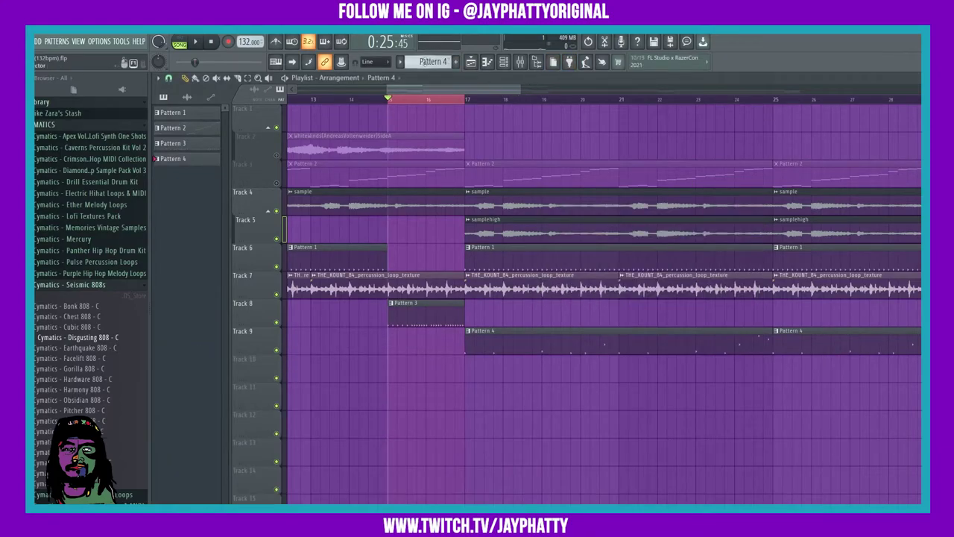
scroll(425, 61, up, 1)
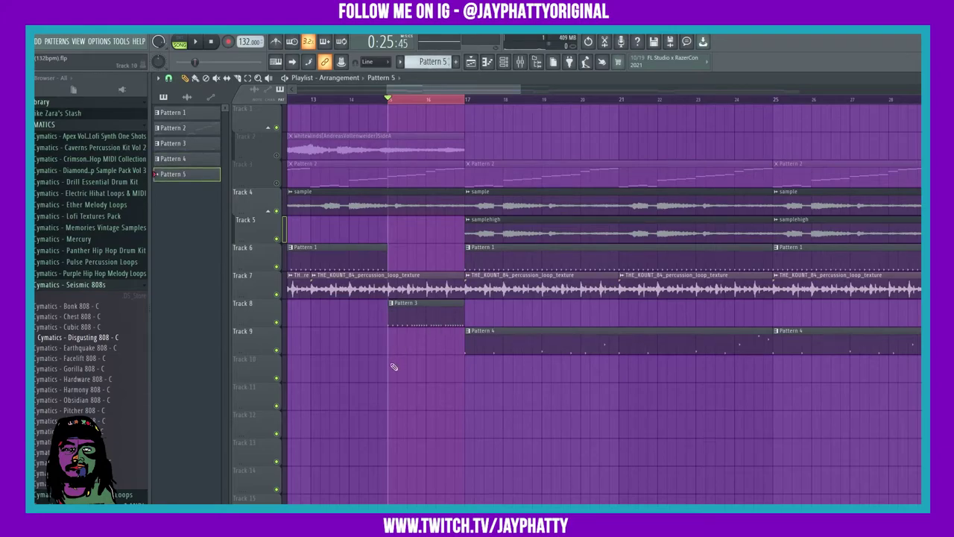
click(416, 370)
drag(426, 367, 465, 367)
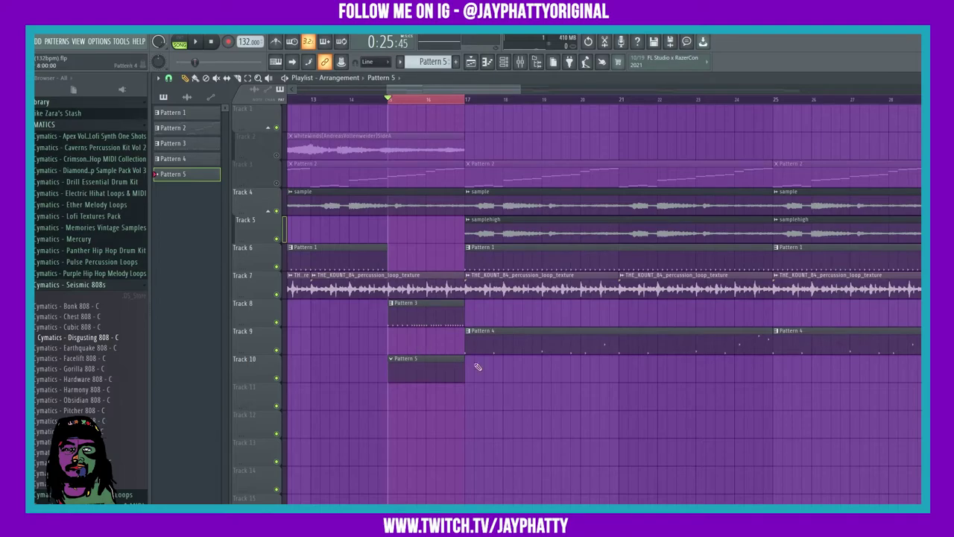
Reopen the Toms Effector and arm recording for notes and automation.
click(531, 60)
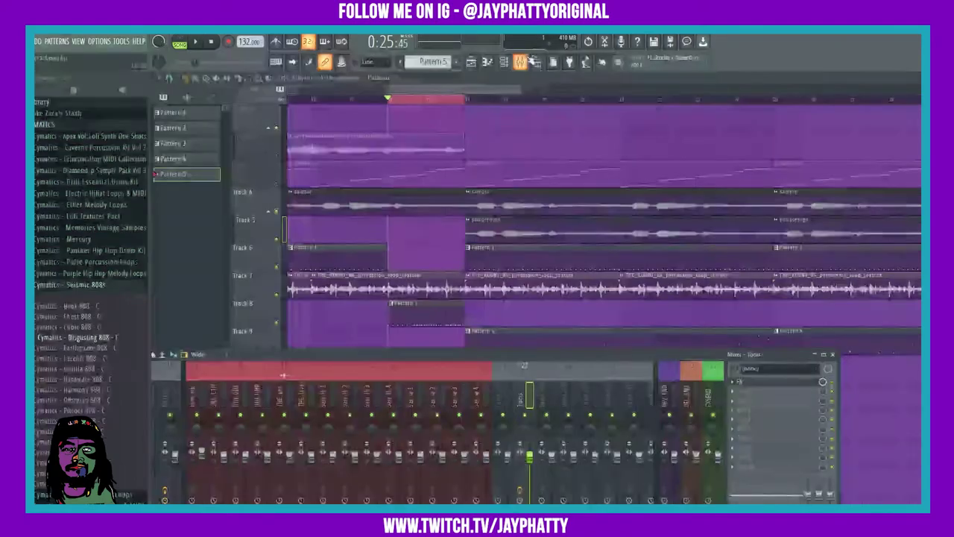
click(783, 383)
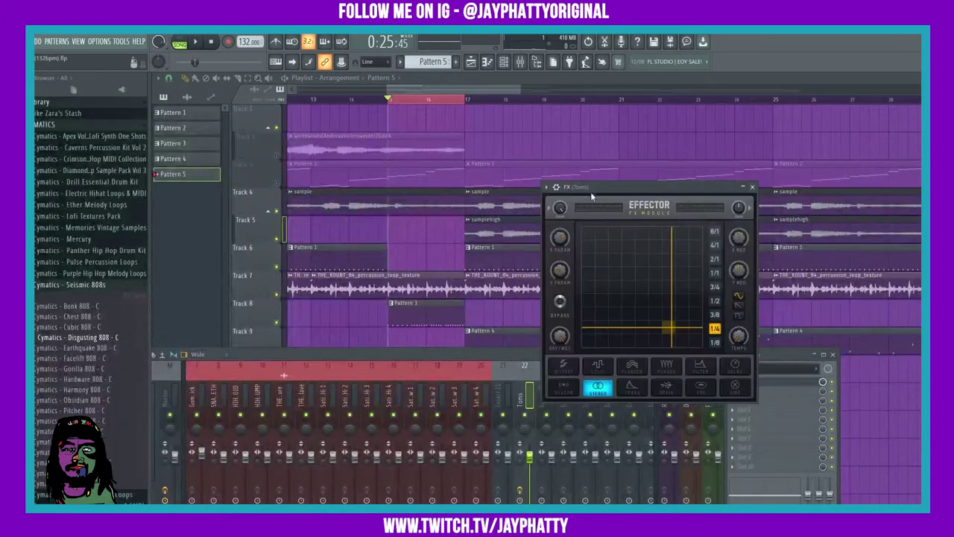
click(228, 43)
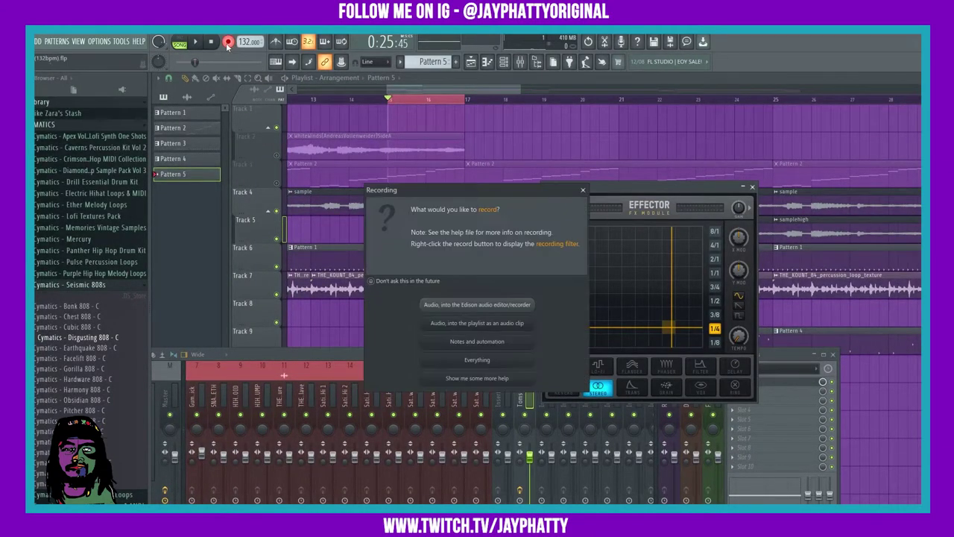
click(478, 341)
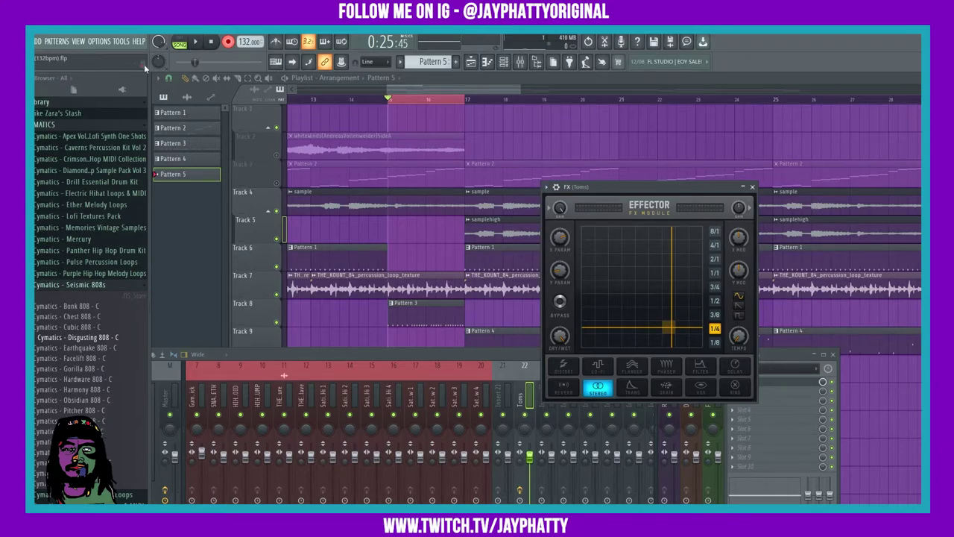
Record a pass sweeping Effector's XY pad up and left, then stop.
key(space)
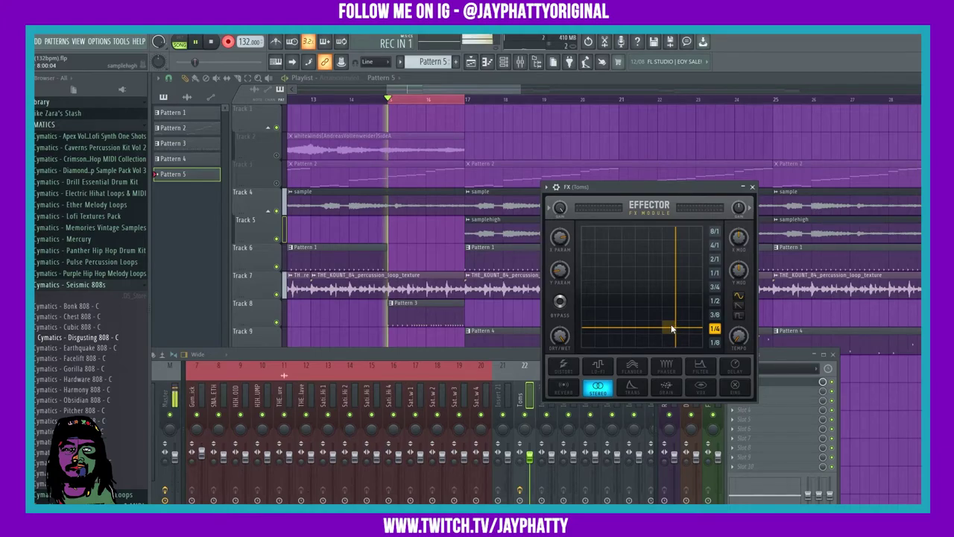
drag(672, 324, 655, 298)
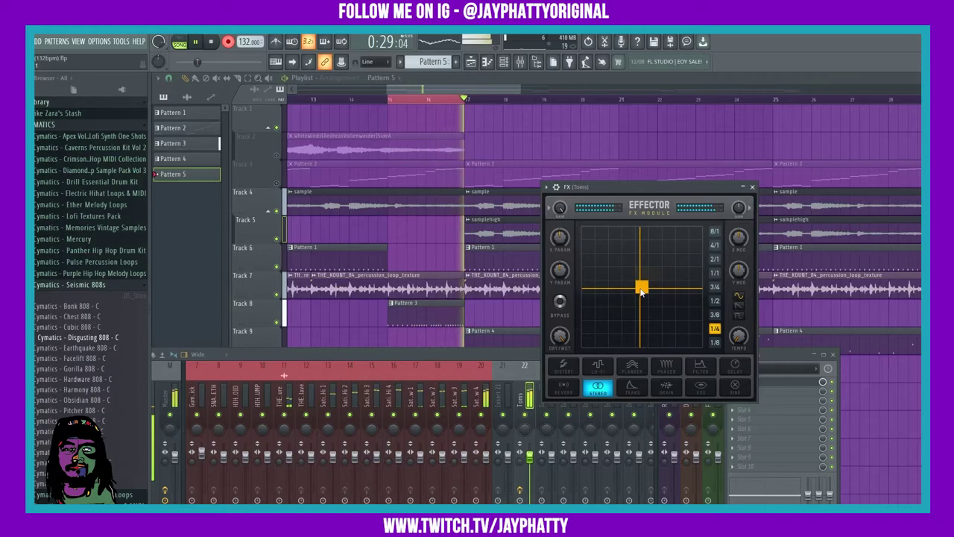
key(space)
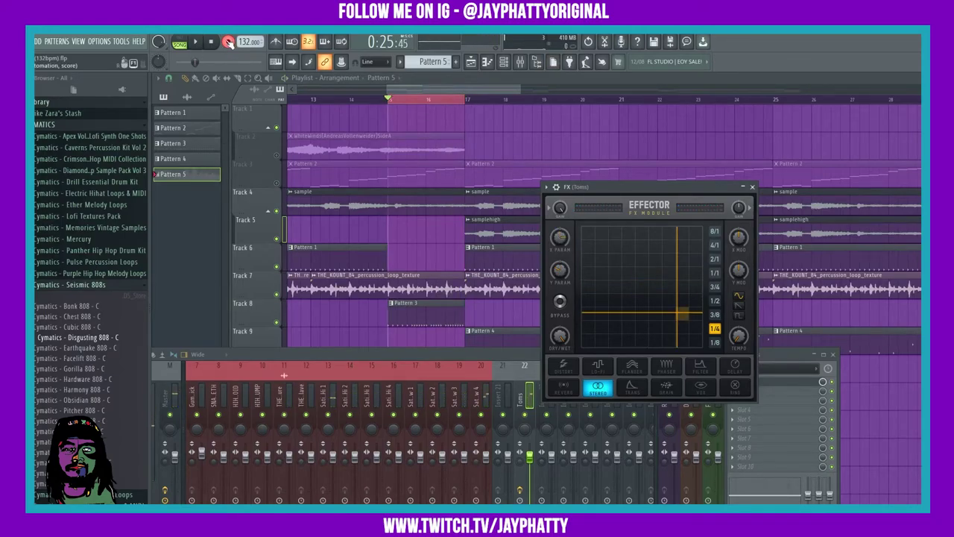
Start playback from bar 14 with Effector showing to hear Pattern 5's recorded automation.
key(F12)
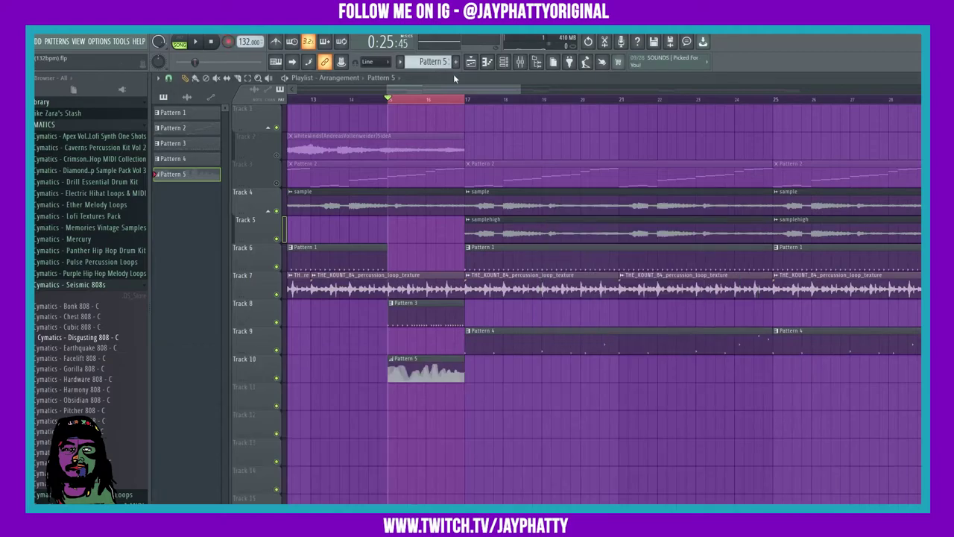
click(356, 103)
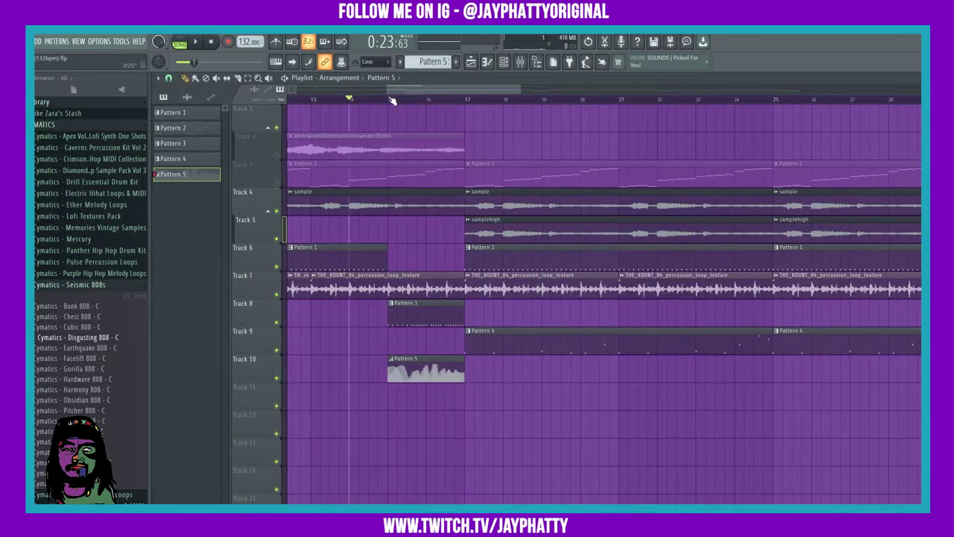
click(521, 61)
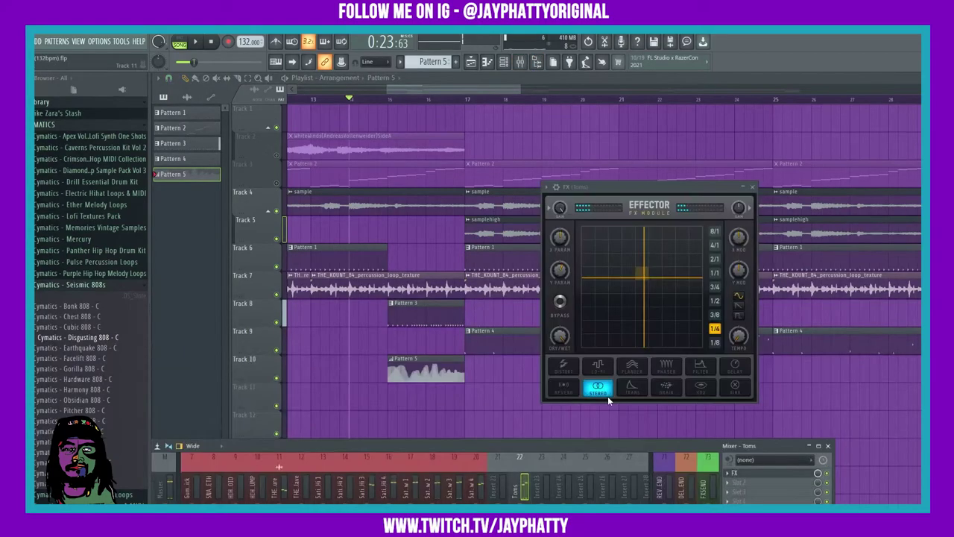
key(space)
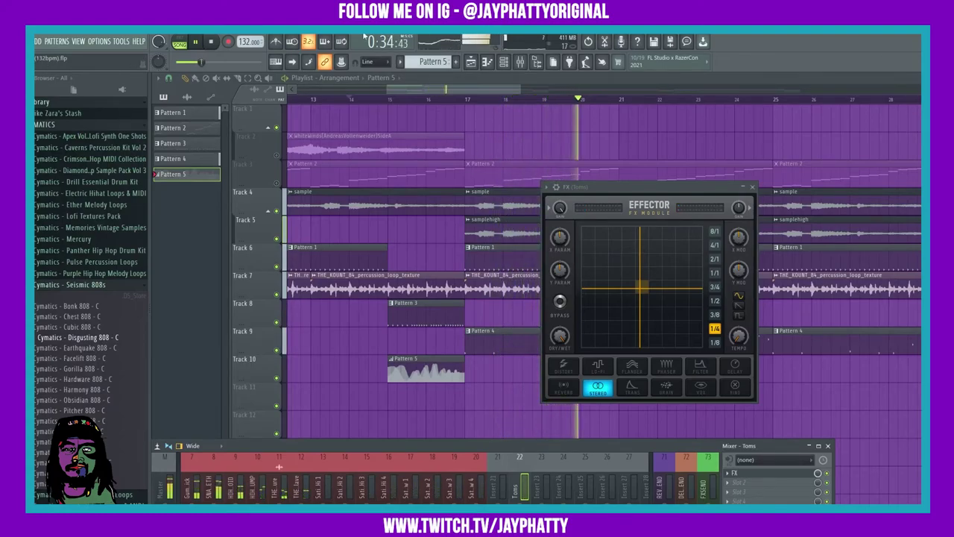
Stop the playback.
click(220, 43)
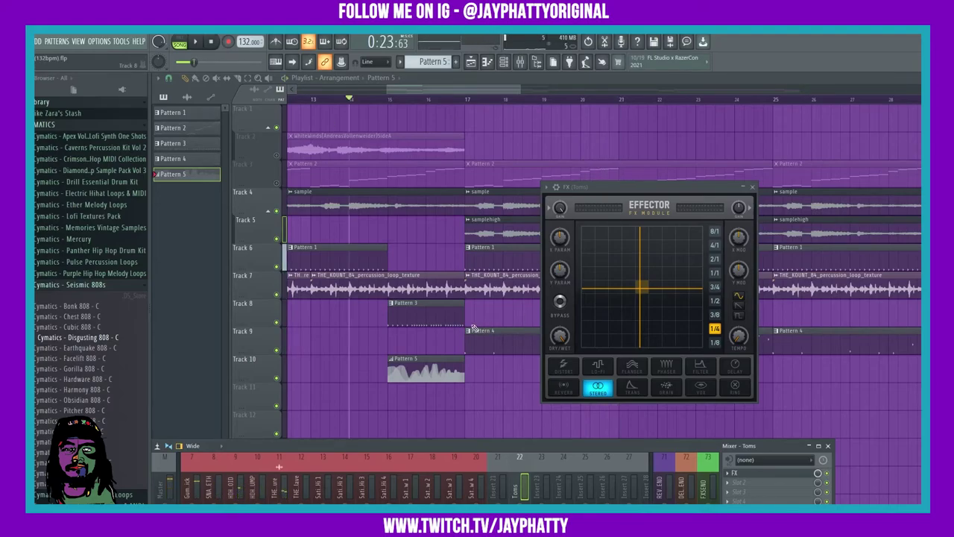